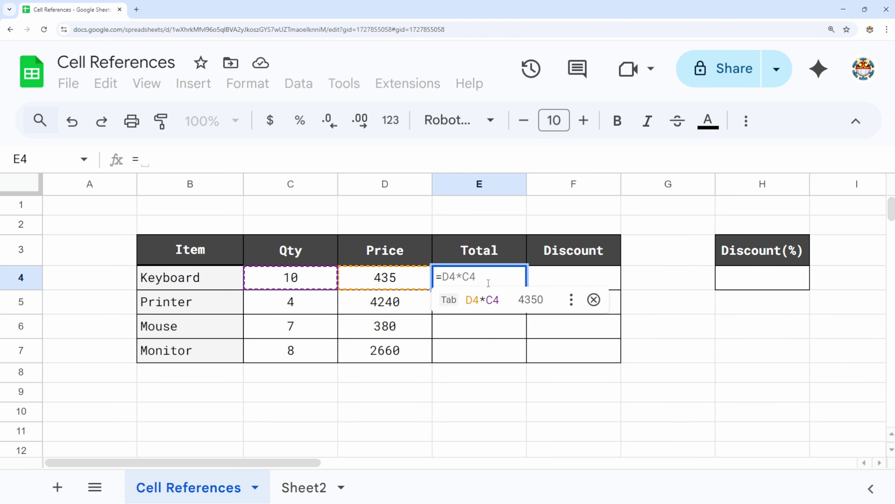
Step: Enter the formula =C4*D4 in E4 for the Keyboard total and decline the suggested autofill
type("C")
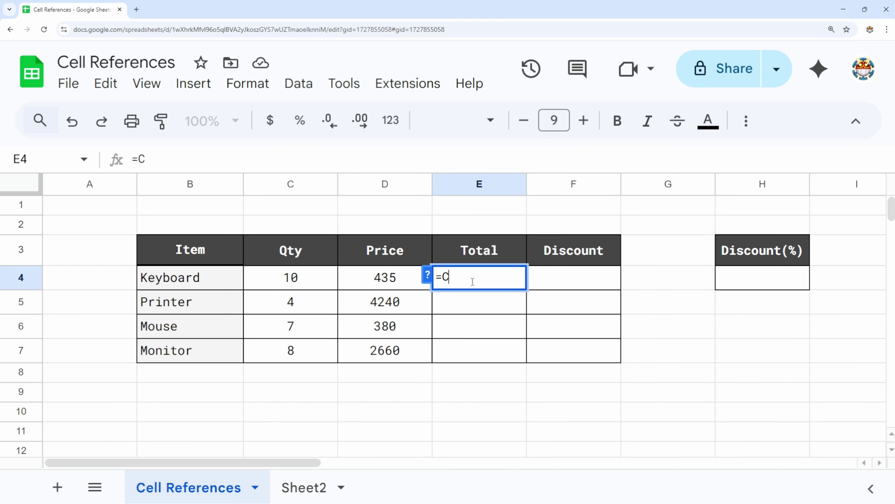
type("4*")
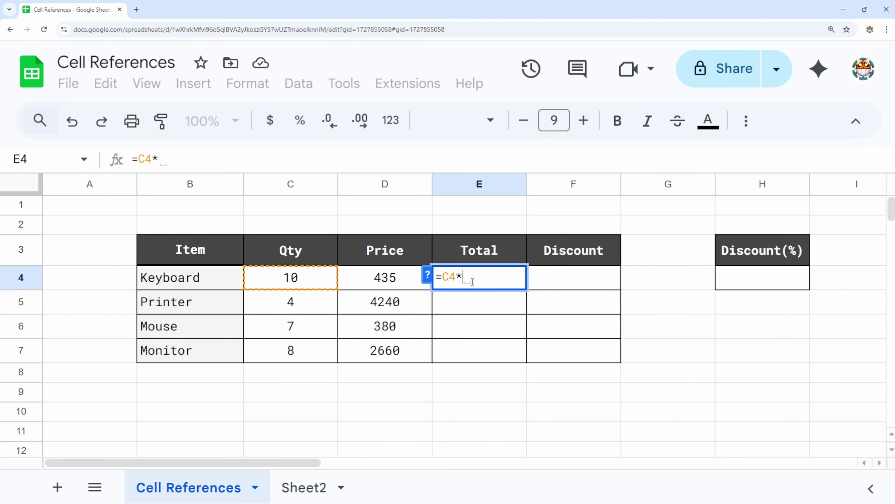
type("D4")
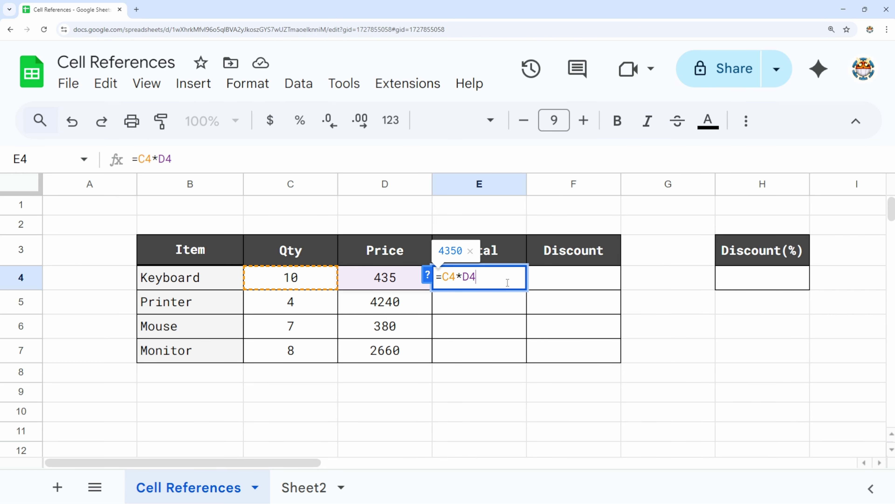
key("Return")
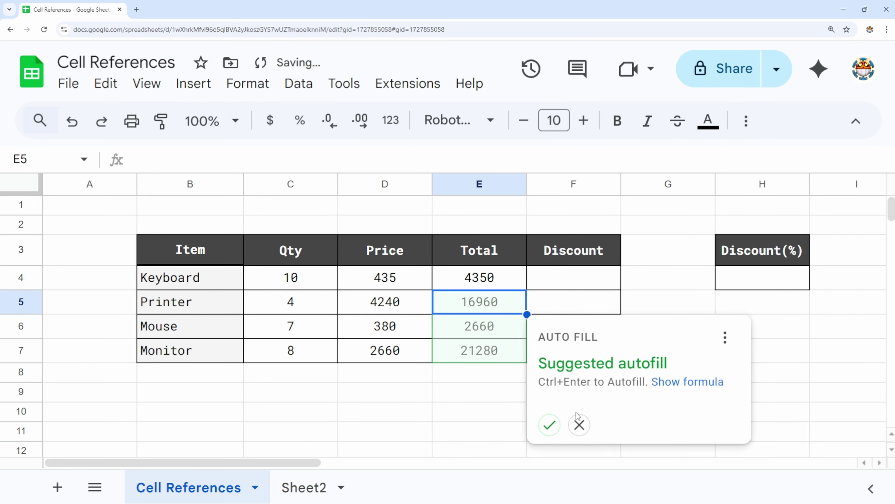
left_click(579, 425)
Step: Fill the Total formula from E4 down to E7
left_click(522, 285)
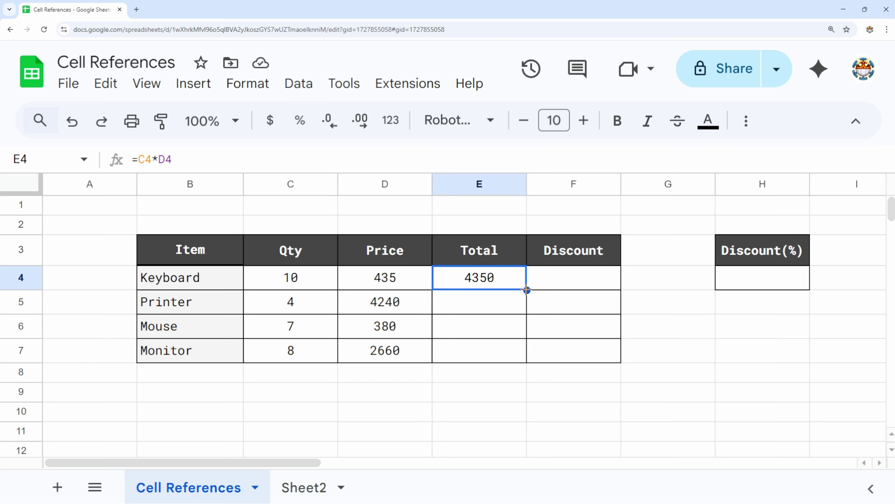
left_click_drag(527, 289, 527, 362)
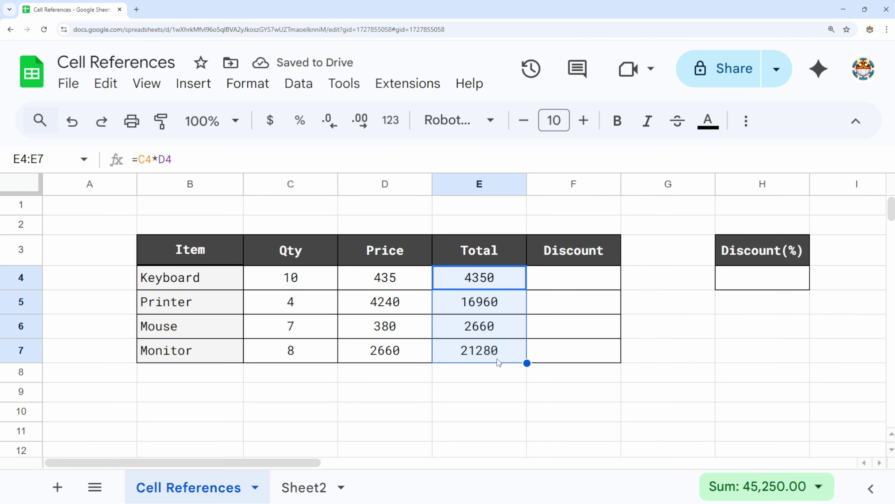
left_click(497, 391)
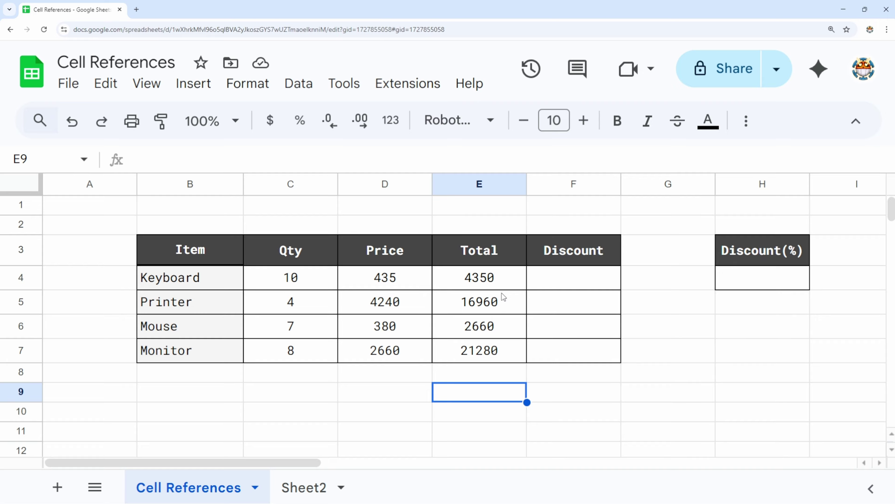
Step: Examine the Total formulas in E4, E5 and E6 and the quantity and price cells they refer to
double_click(488, 283)
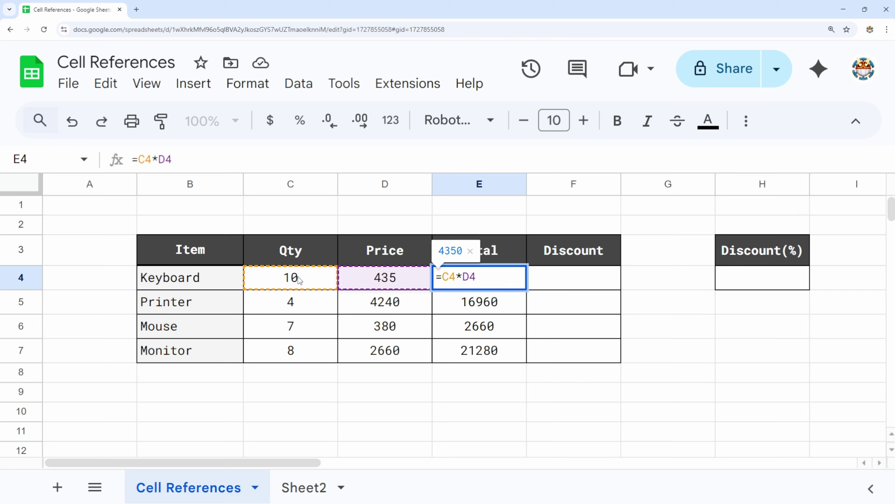
key("Return")
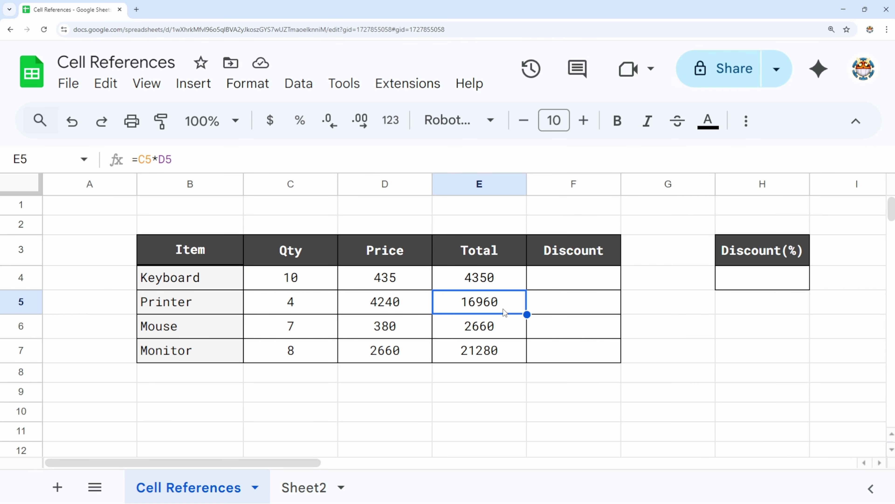
double_click(500, 301)
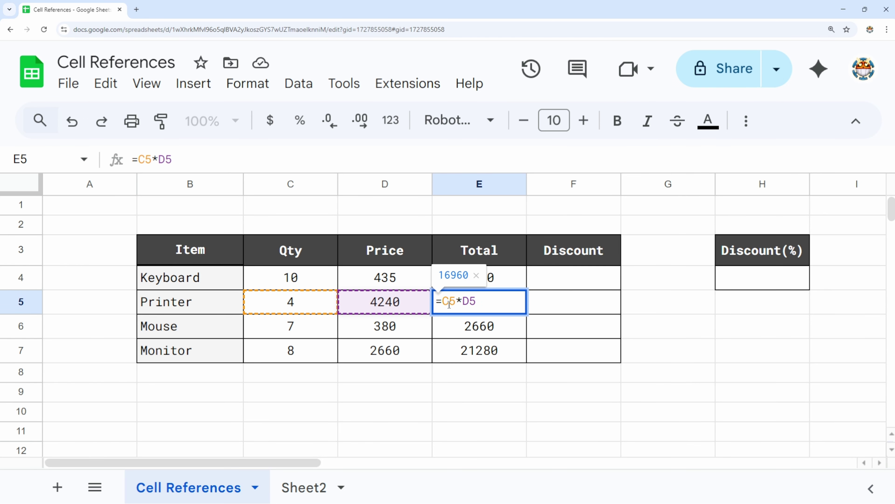
double_click(482, 330)
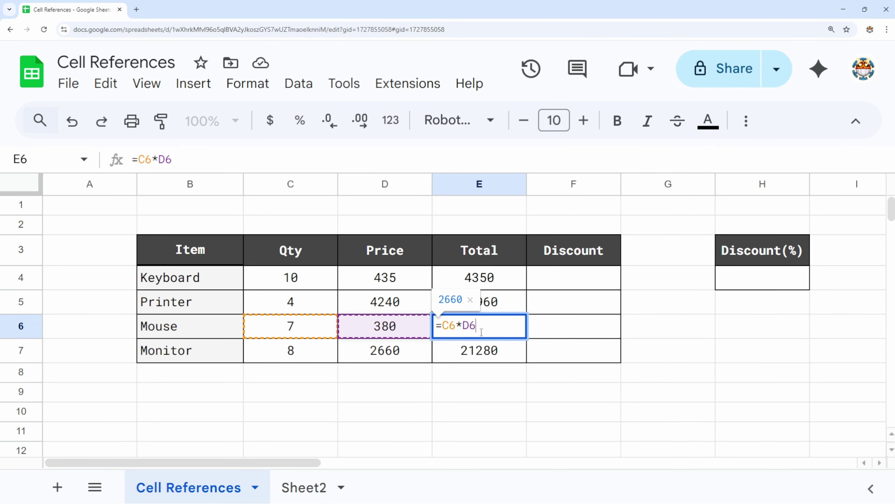
left_click(501, 301)
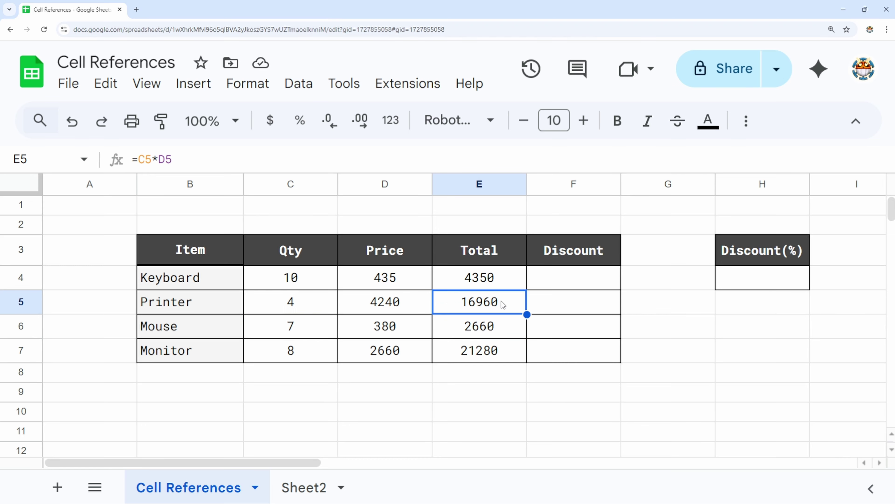
left_click(498, 279)
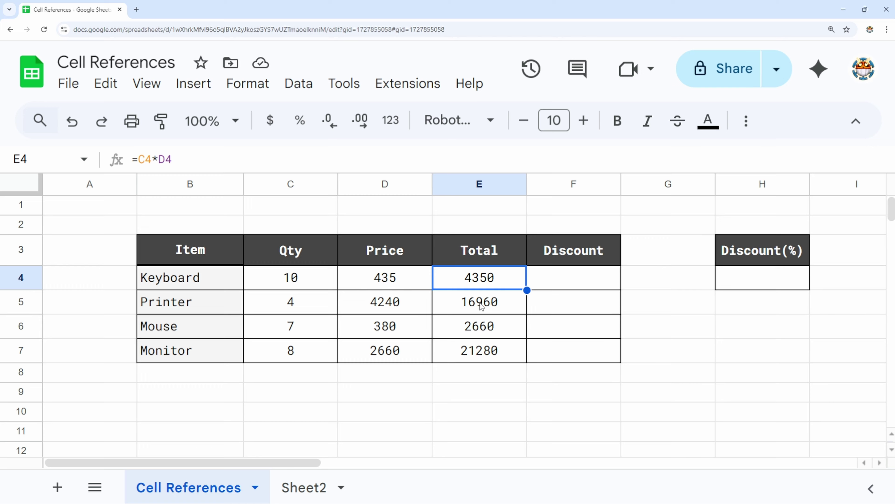
left_click(300, 278)
left_click(376, 286)
left_click(470, 281)
double_click(461, 304)
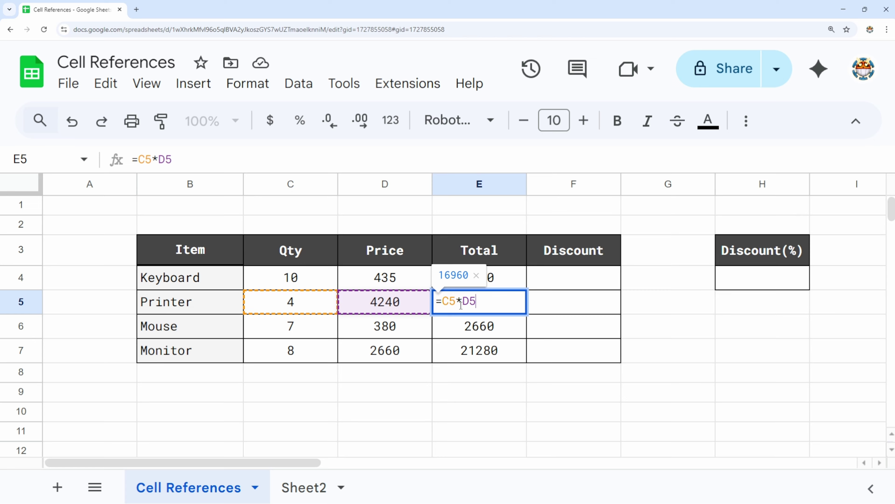
double_click(502, 282)
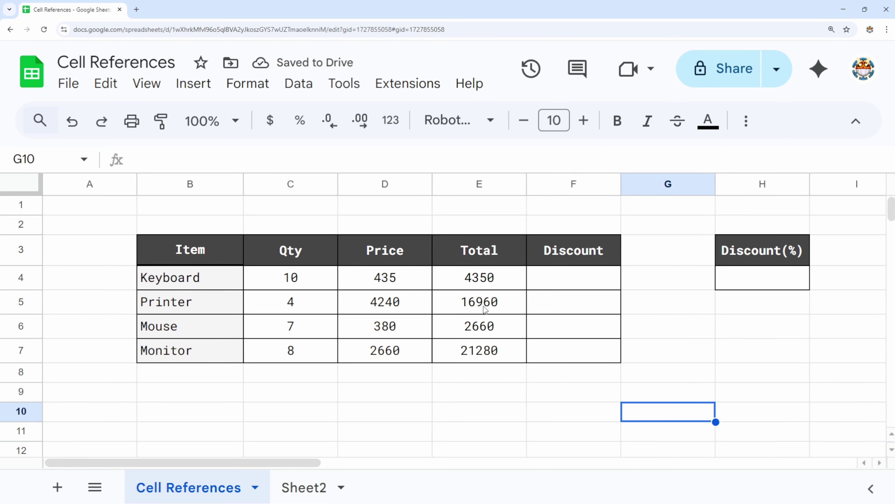
Step: Copy the Total formula from E4, paste only the formula into H9 and inspect its references
left_click(498, 280)
right_click(497, 278)
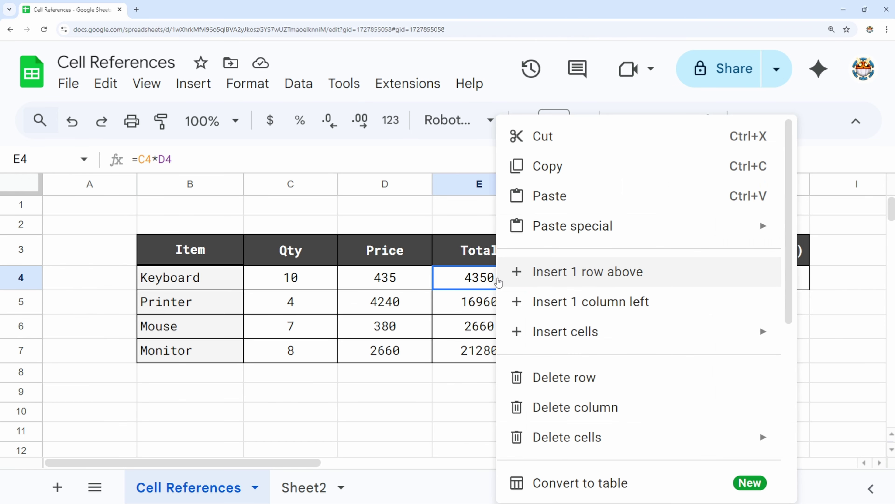
left_click(555, 165)
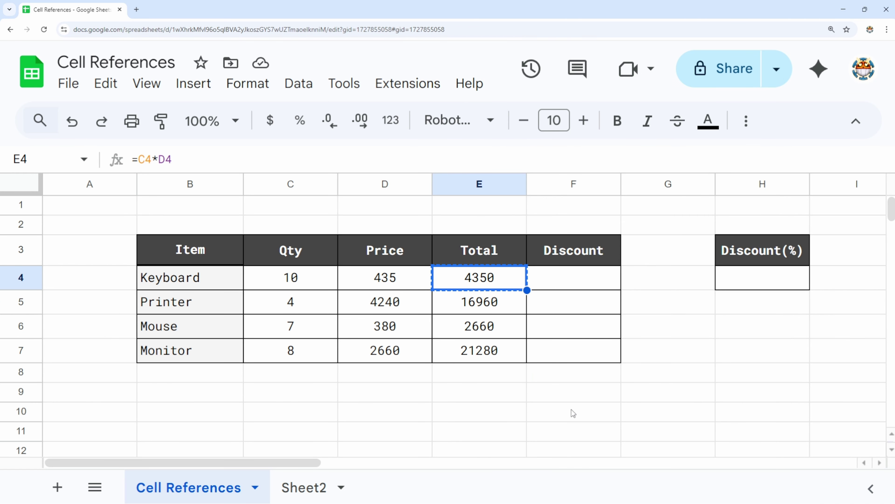
left_click(578, 411)
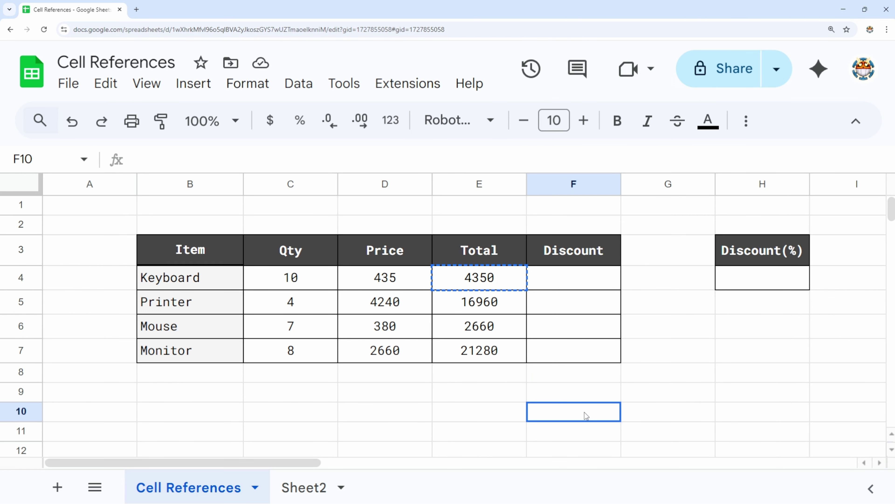
left_click(751, 397)
right_click(752, 397)
mouse_move(690, 238)
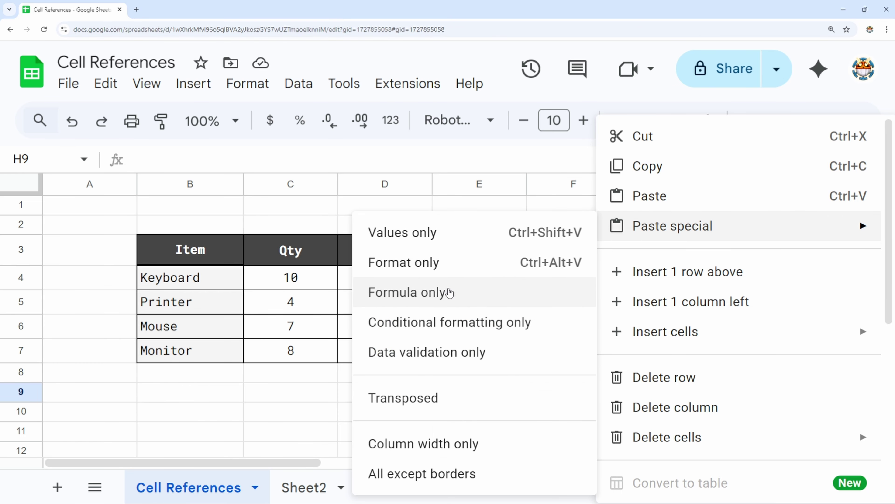
left_click(449, 293)
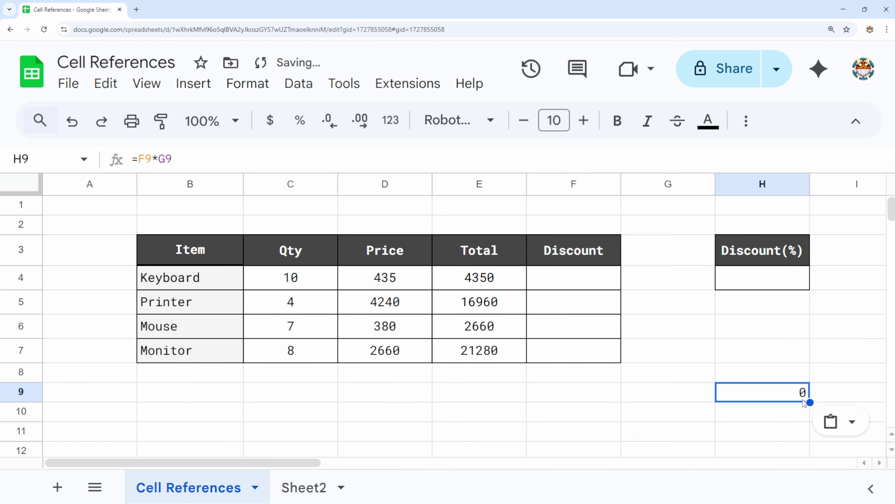
double_click(779, 392)
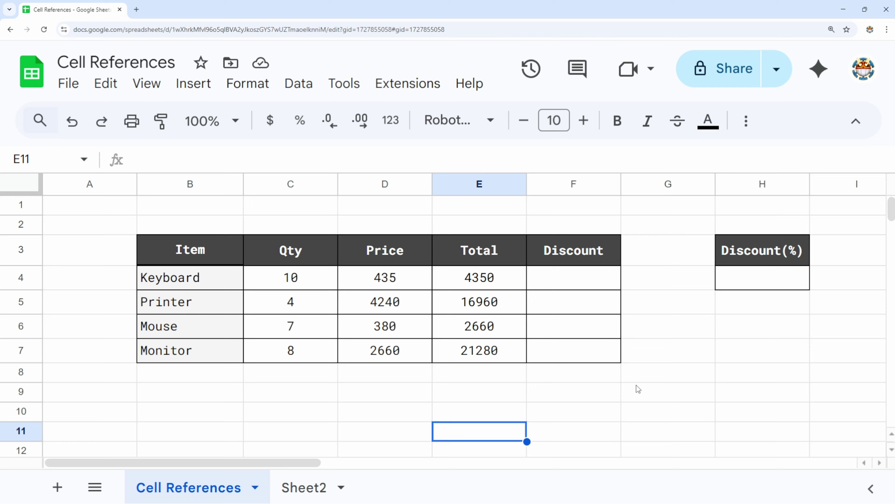
Step: Enter 0.05 as the discount rate in H4
left_click(760, 277)
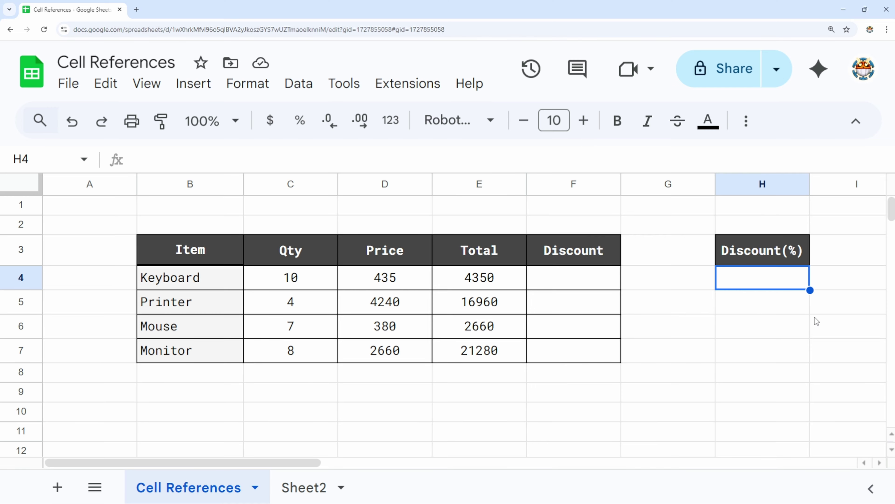
type("0.05")
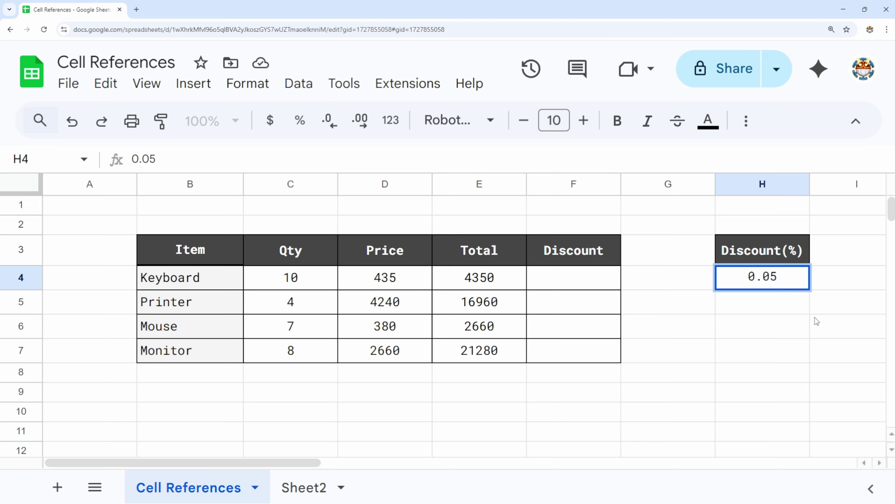
left_click(807, 326)
Step: Try the percent format on the discount rate in H4 and undo it
left_click(799, 286)
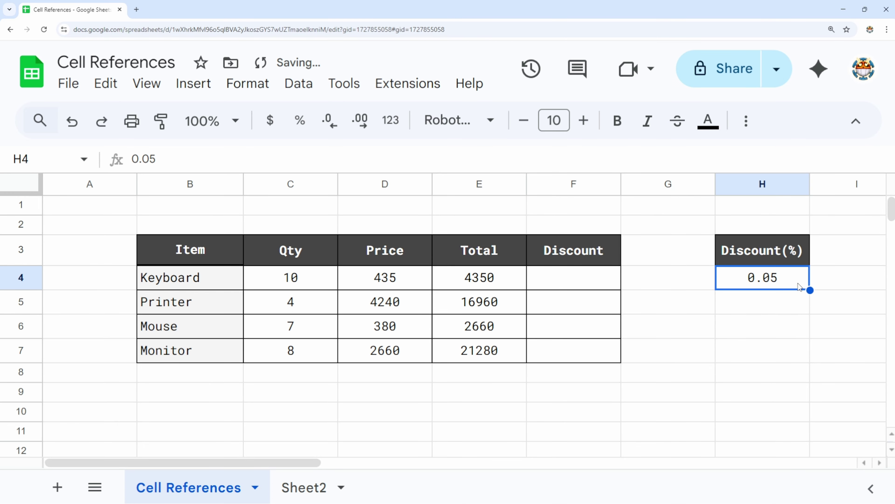
left_click(300, 121)
left_click(784, 300)
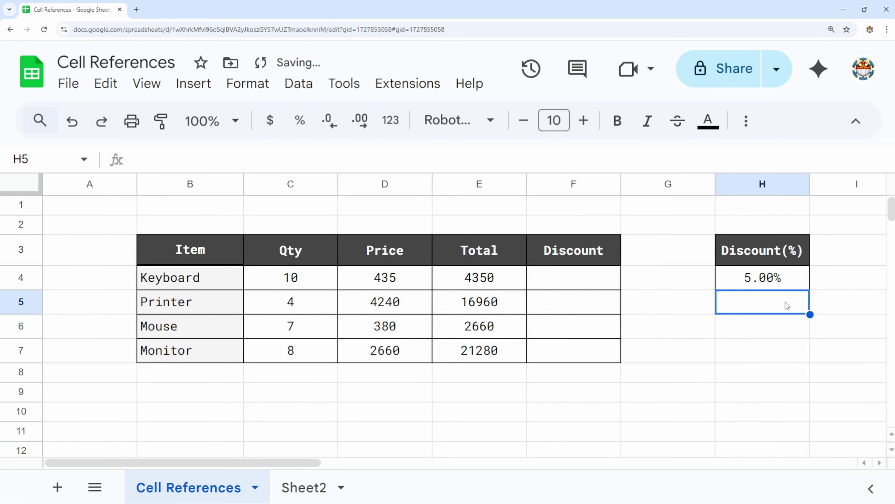
left_click(784, 281)
key("ctrl+z")
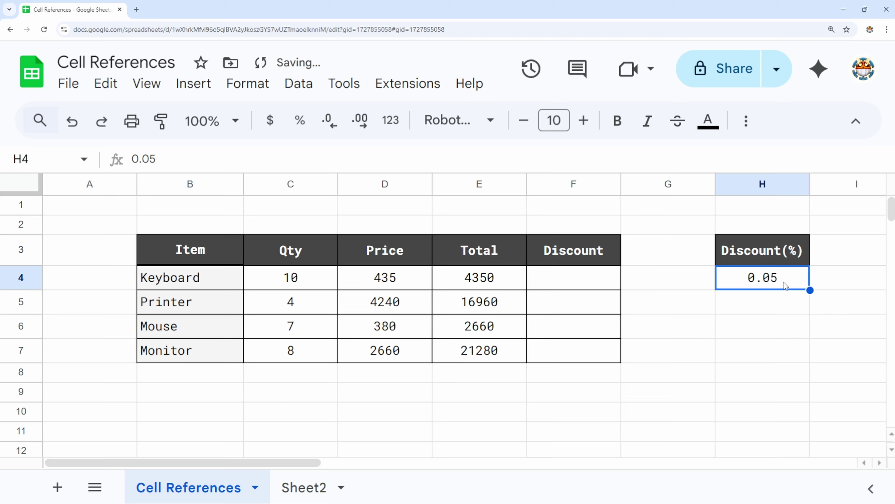
Step: Apply the Percent number format to the discount rate in H4
left_click(237, 91)
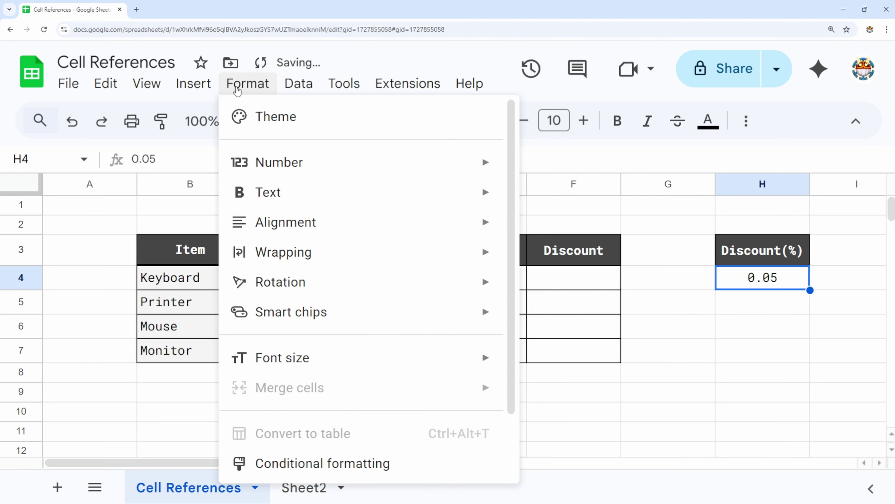
mouse_move(351, 176)
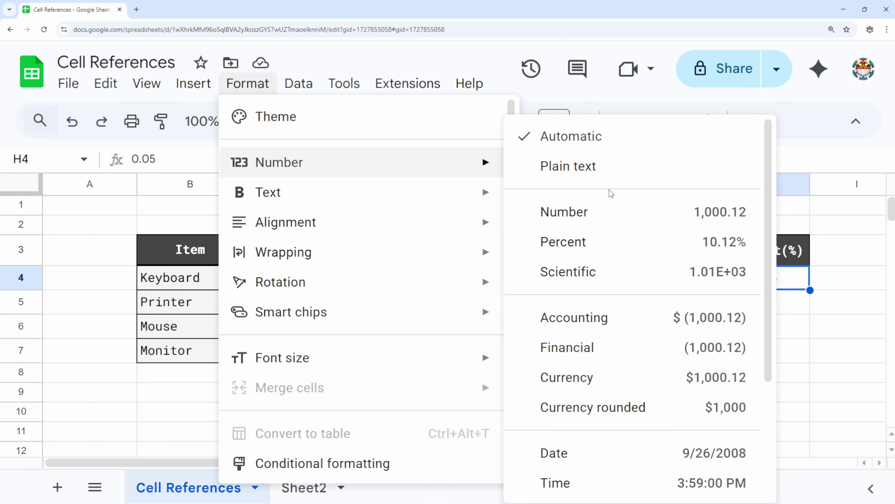
left_click(615, 251)
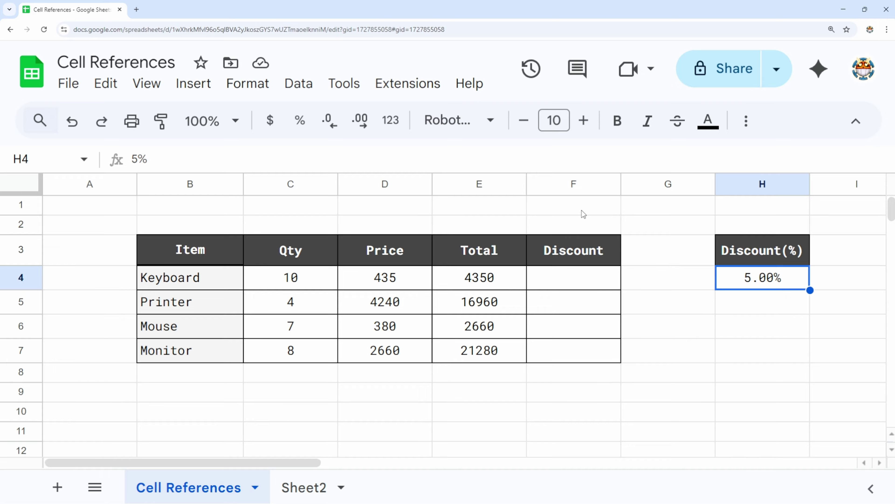
Step: Enter the formula =E4*H4 in F4 for the Keyboard discount
left_click(581, 277)
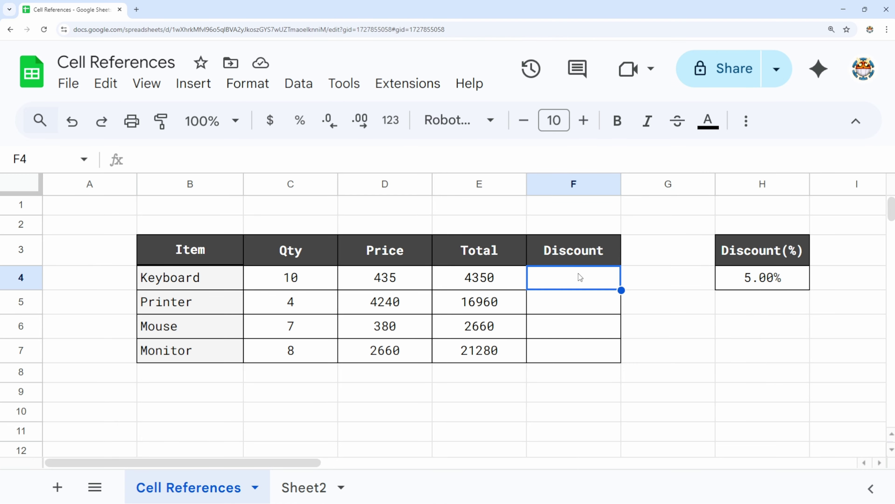
type("=")
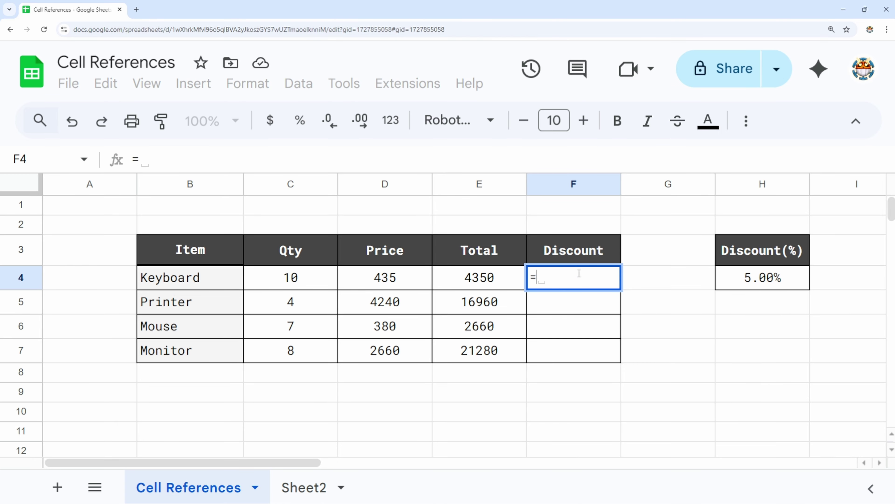
left_click(489, 285)
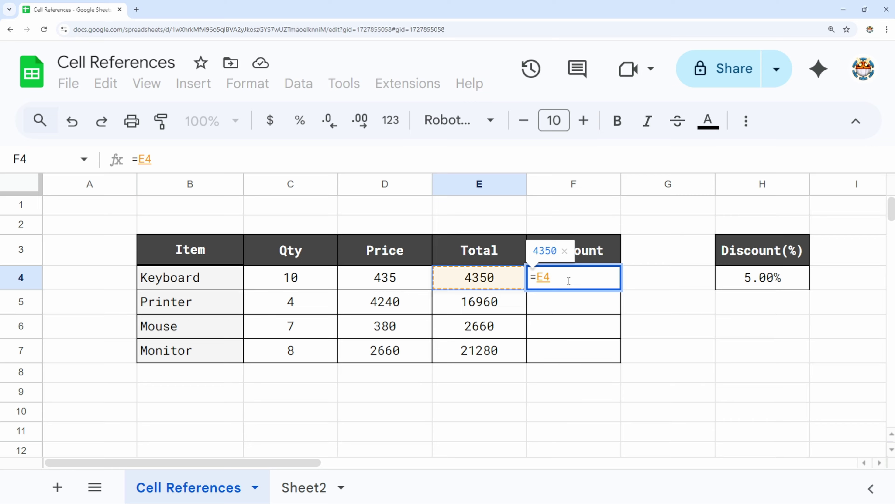
type("*")
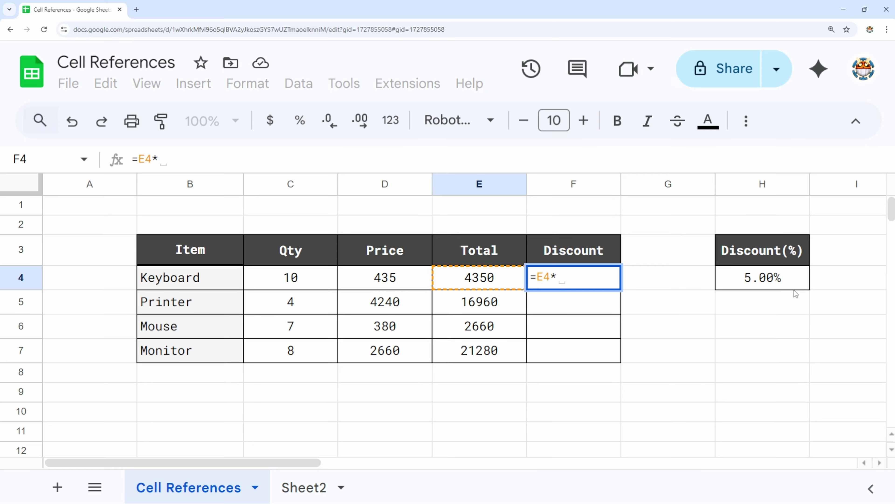
left_click(768, 280)
key("Return")
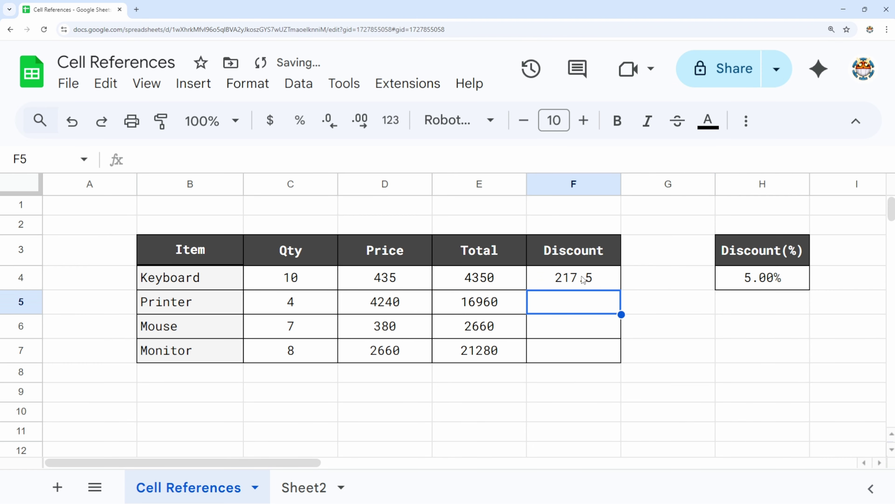
Step: Copy the Keyboard discount formula from F4 down through F7
left_click(593, 282)
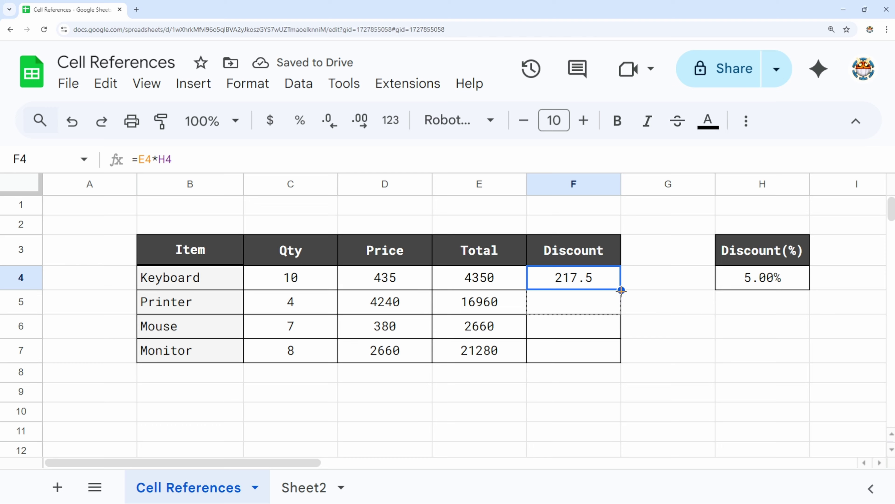
left_click_drag(621, 290, 616, 355)
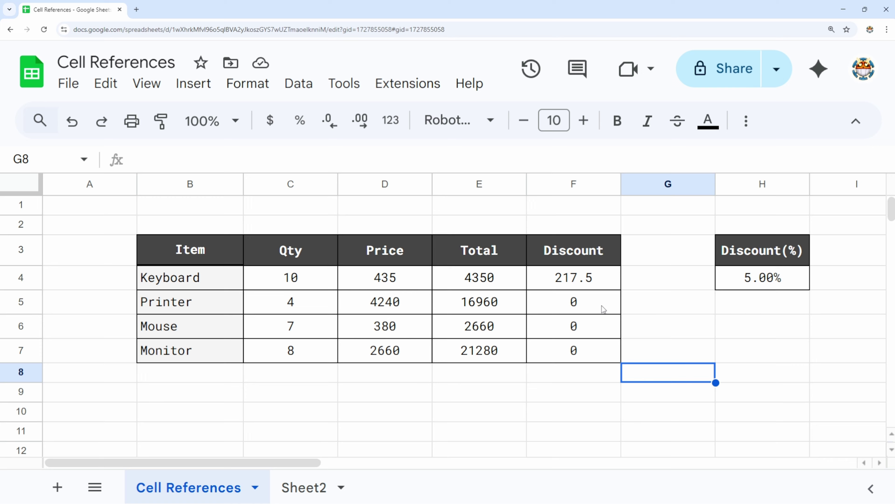
Step: Compare the discount formulas in F4 and F5, and try changing the H5 reference in F5 to H4
left_click(553, 278)
double_click(552, 278)
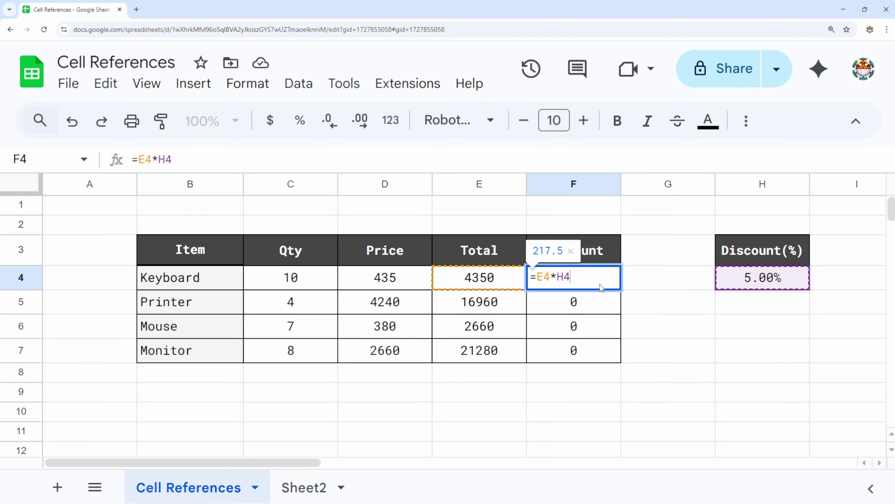
left_click(601, 300)
double_click(591, 307)
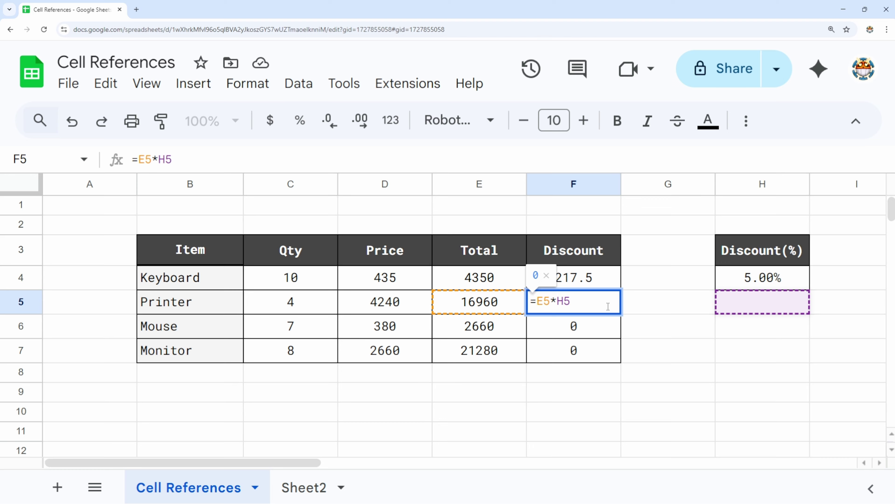
key("BackSpace")
type("4")
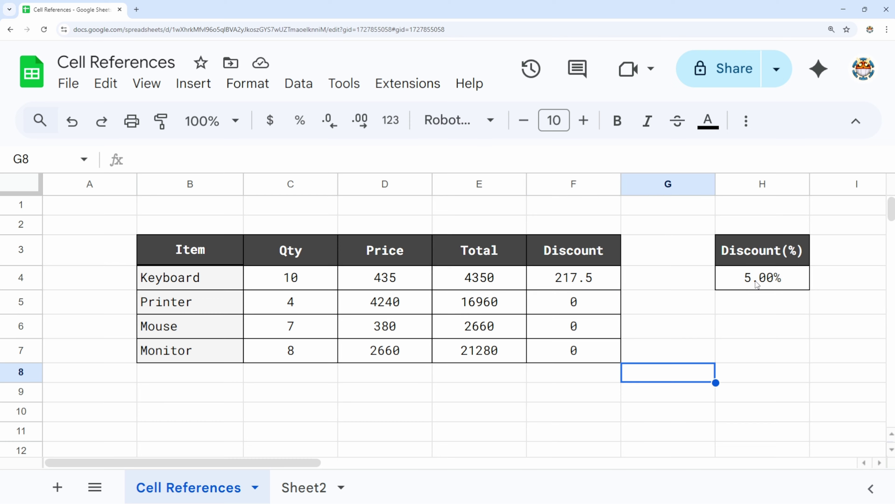
Step: Change the Keyboard discount formula in F4 to =E4*$H$4 and copy it down through F7
left_click(759, 284)
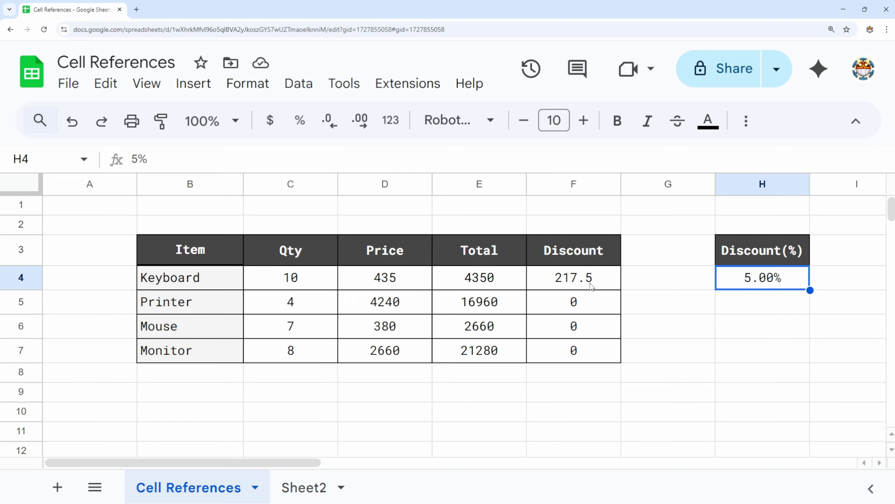
double_click(583, 278)
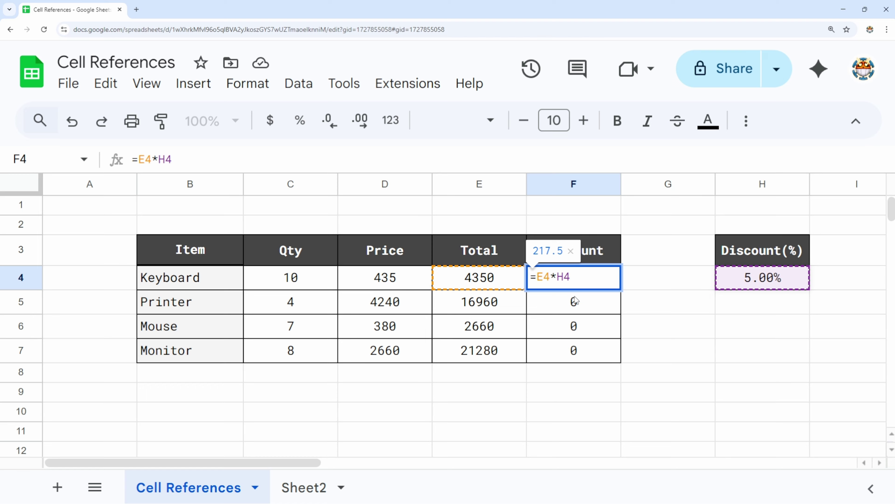
key("Left")
key("Left")
type("$H$")
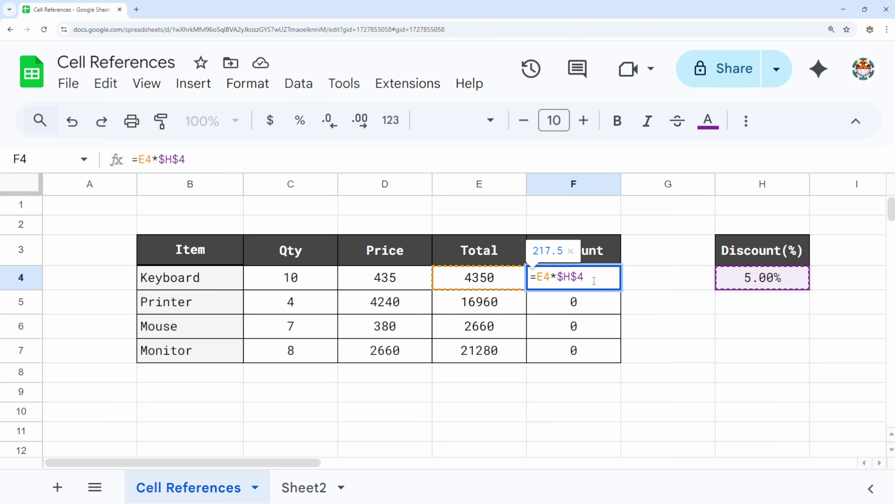
key("Return")
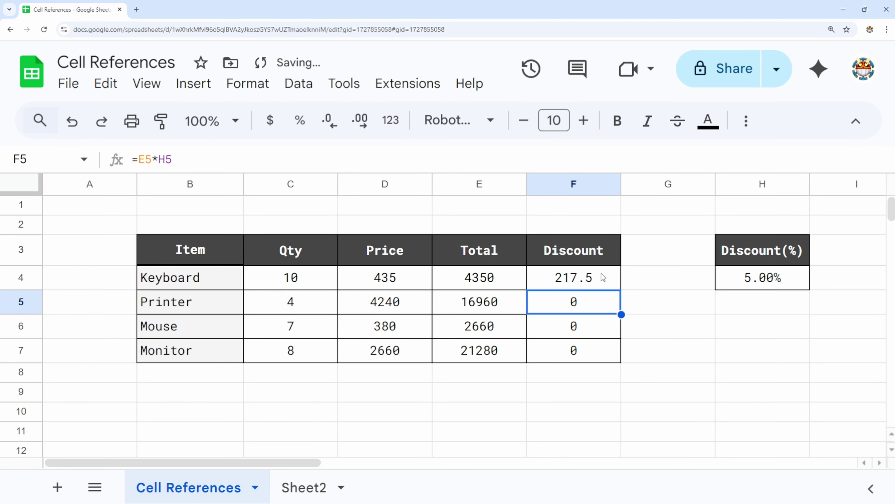
left_click(601, 273)
left_click_drag(621, 290, 621, 358)
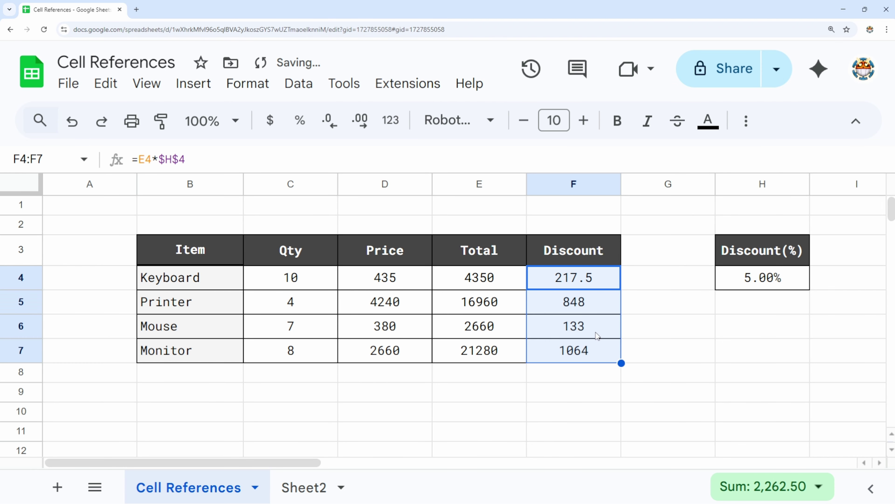
Step: Inspect the discount formulas in F4 through F7 to check which references shift and which stay locked
left_click(588, 310)
double_click(595, 309)
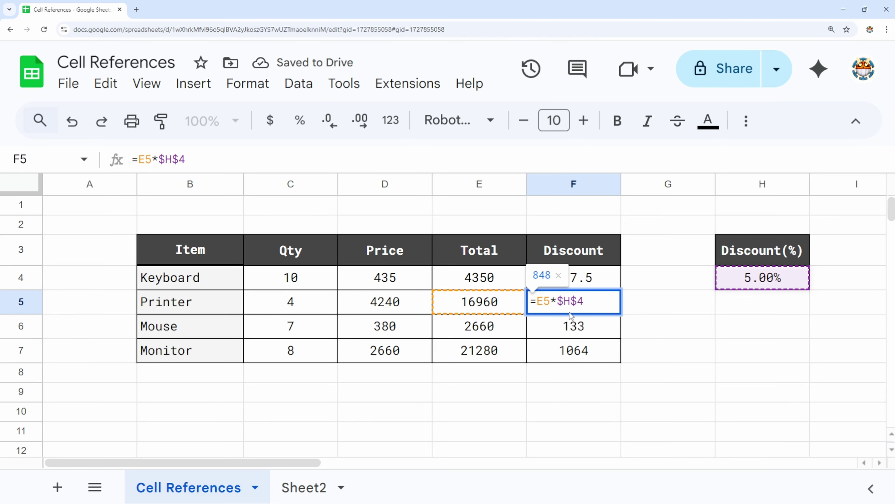
double_click(584, 319)
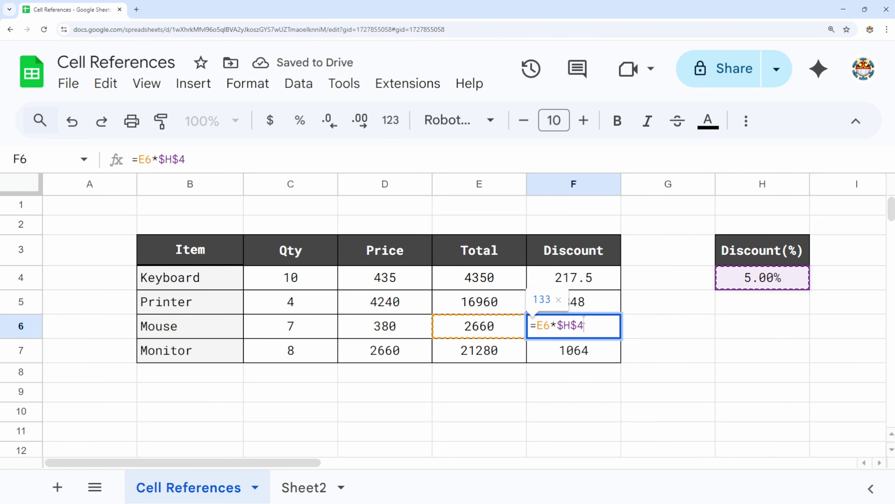
double_click(590, 350)
double_click(584, 276)
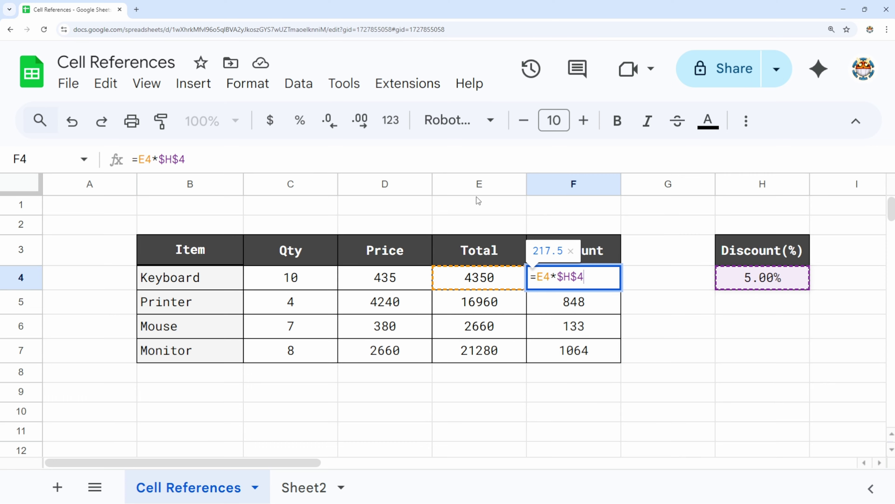
double_click(563, 304)
left_click(578, 331)
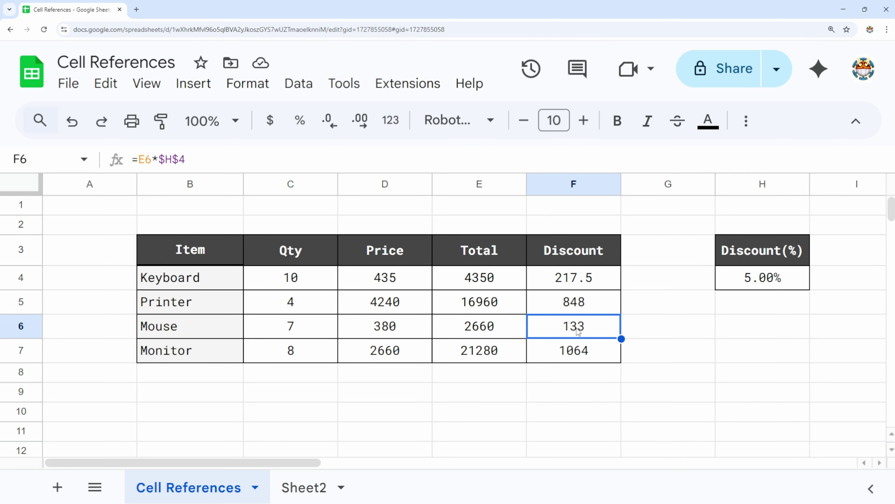
double_click(578, 330)
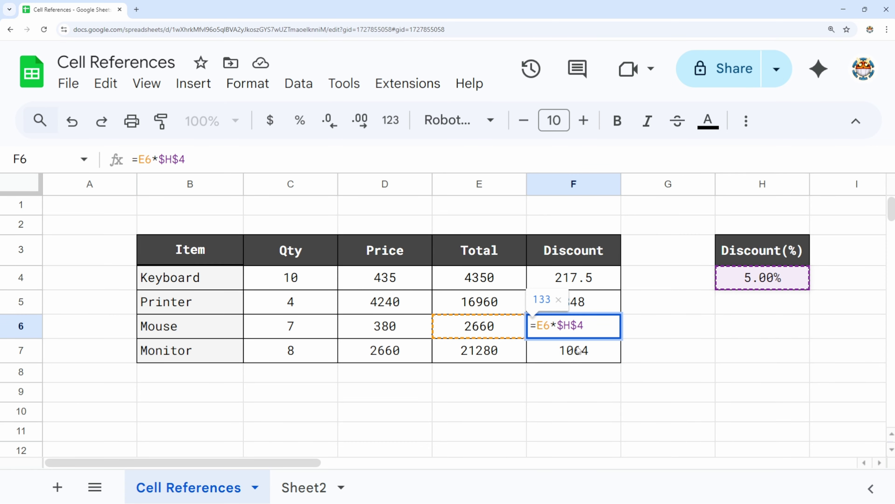
left_click(579, 350)
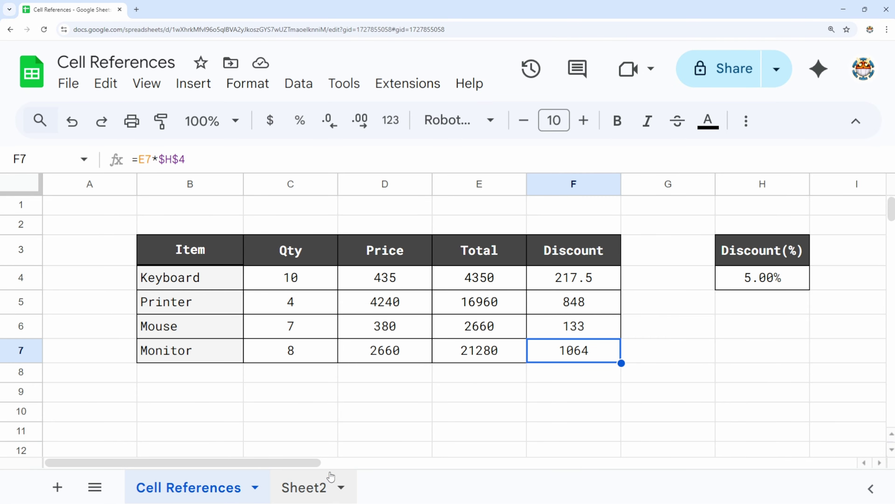
Step: Review on Sheet2 what the notations $A$2, $A2 and A$2 lock, relating them to column A and row 2
left_click(304, 488)
left_click(634, 259)
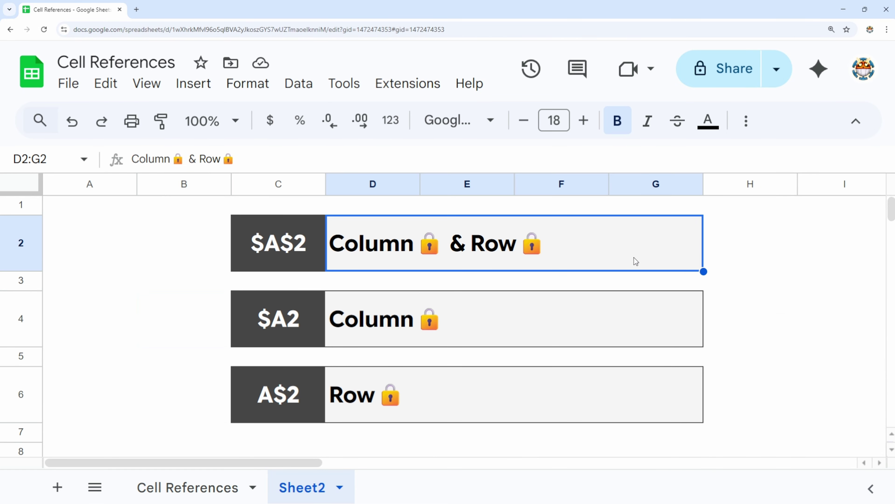
left_click(634, 319)
left_click(621, 373)
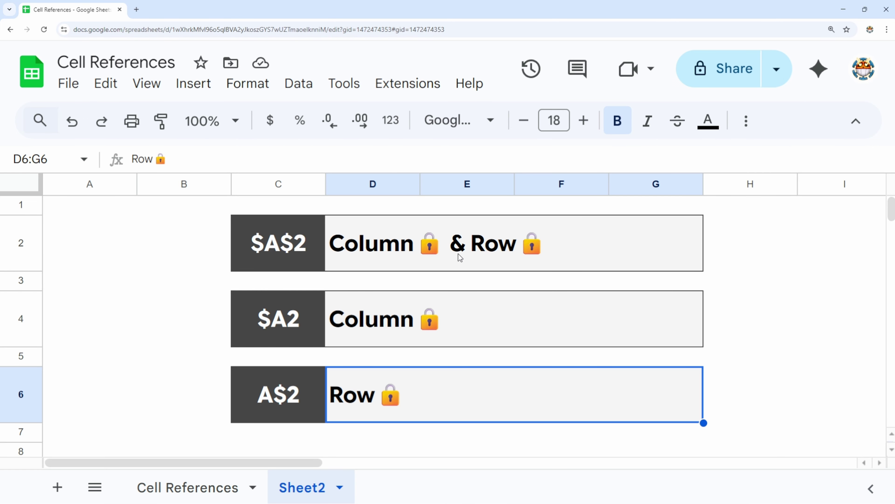
left_click(829, 247)
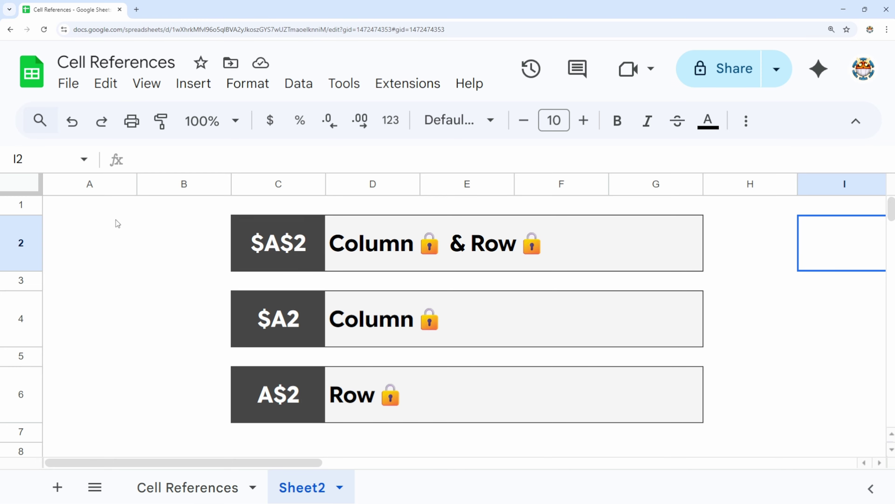
left_click(96, 187)
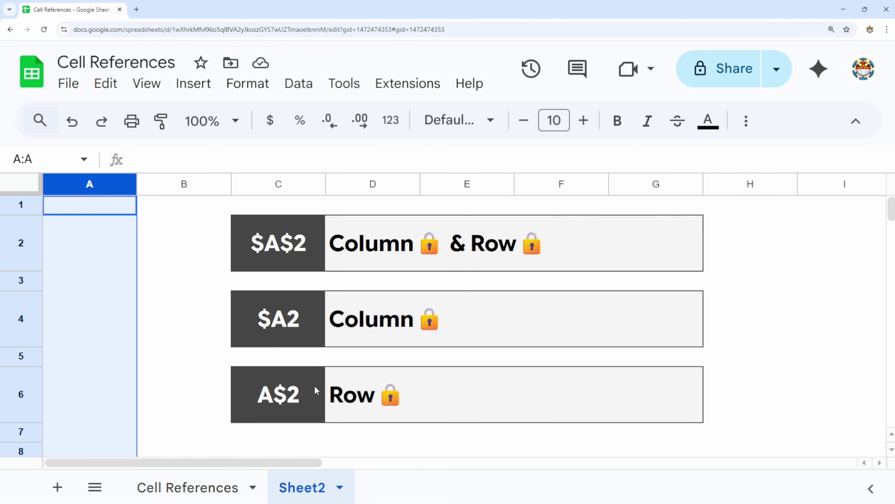
left_click(177, 322)
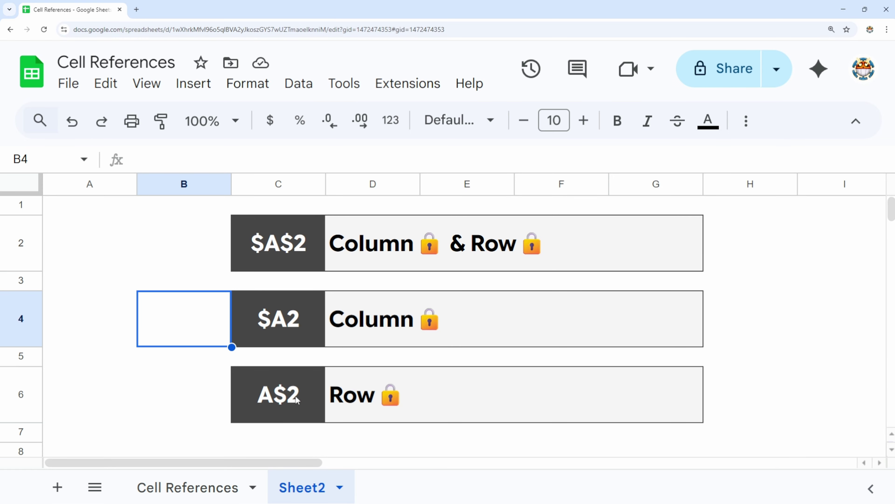
left_click(24, 247)
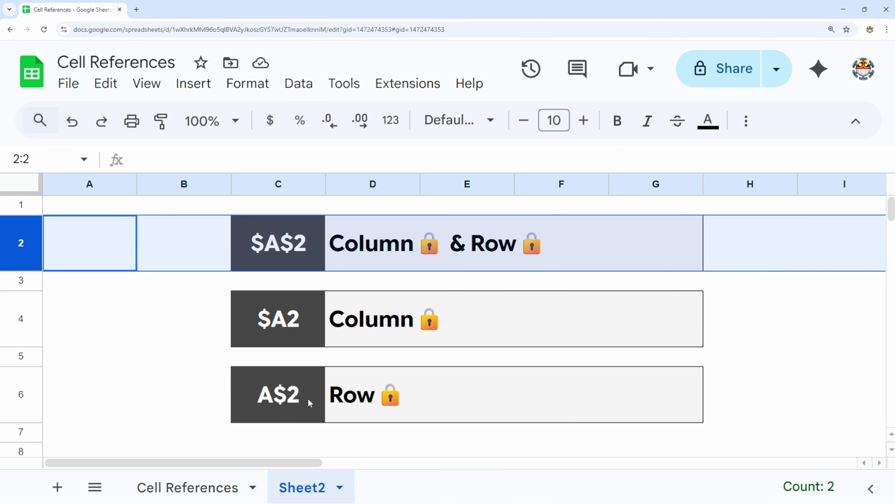
left_click(195, 360)
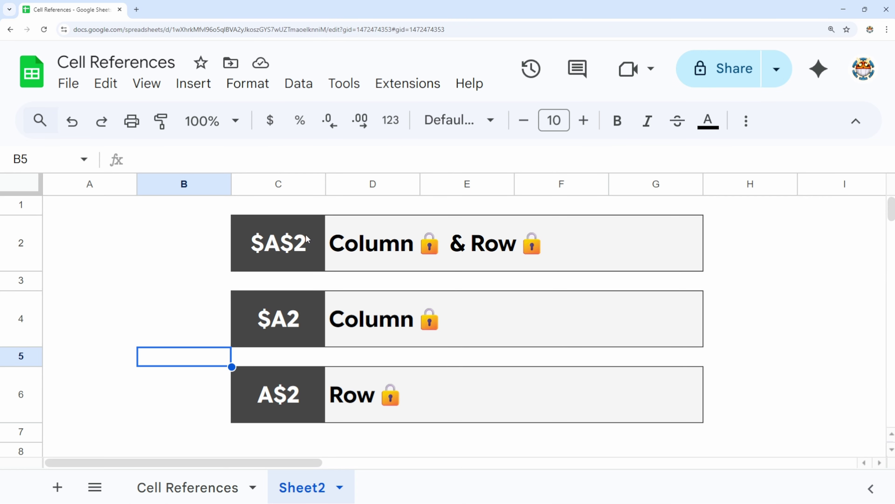
left_click(150, 224)
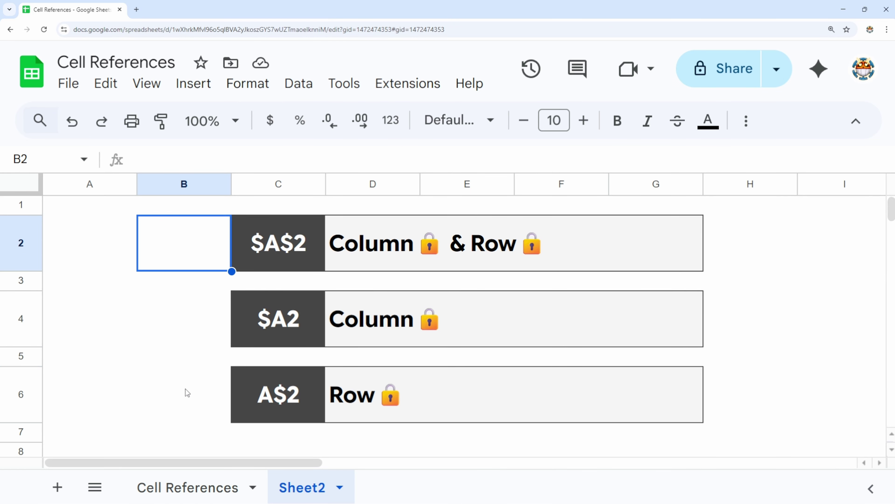
Step: Return to the Cell References sheet and make the H4 reference in the F4 formula absolute as $H$4
left_click(201, 488)
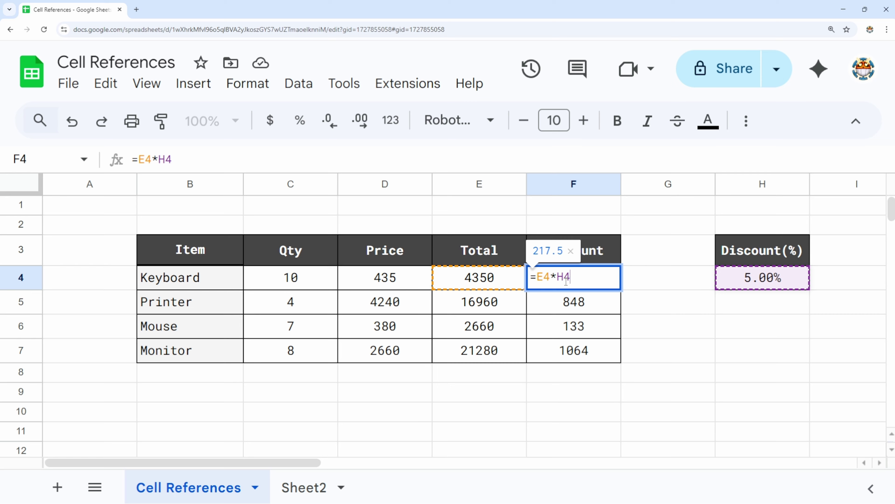
left_click(564, 277)
key("F4")
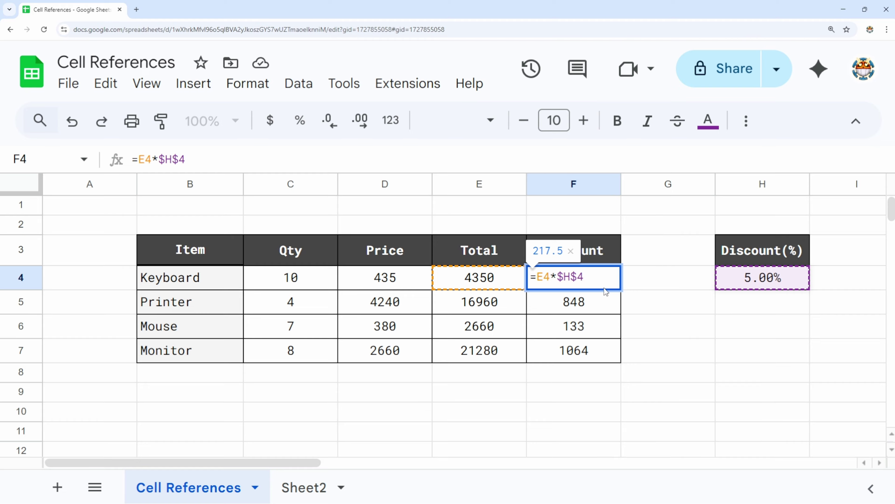